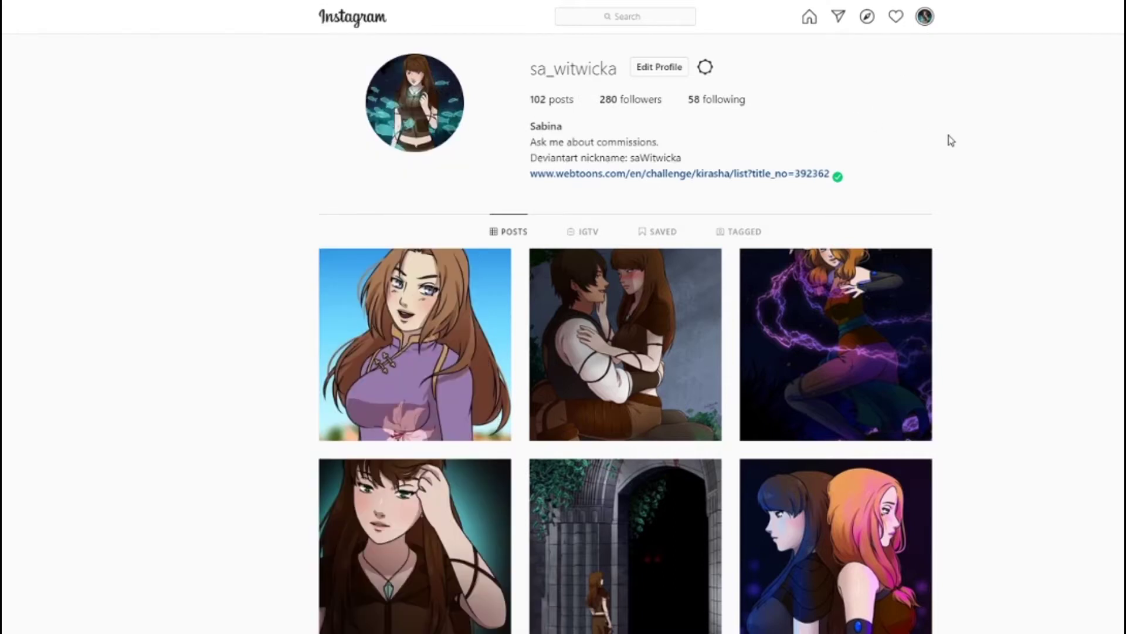
Step: Open Chrome DevTools via the Untersuchen (Inspect) context-menu item on the Instagram profile
right_click(863, 90)
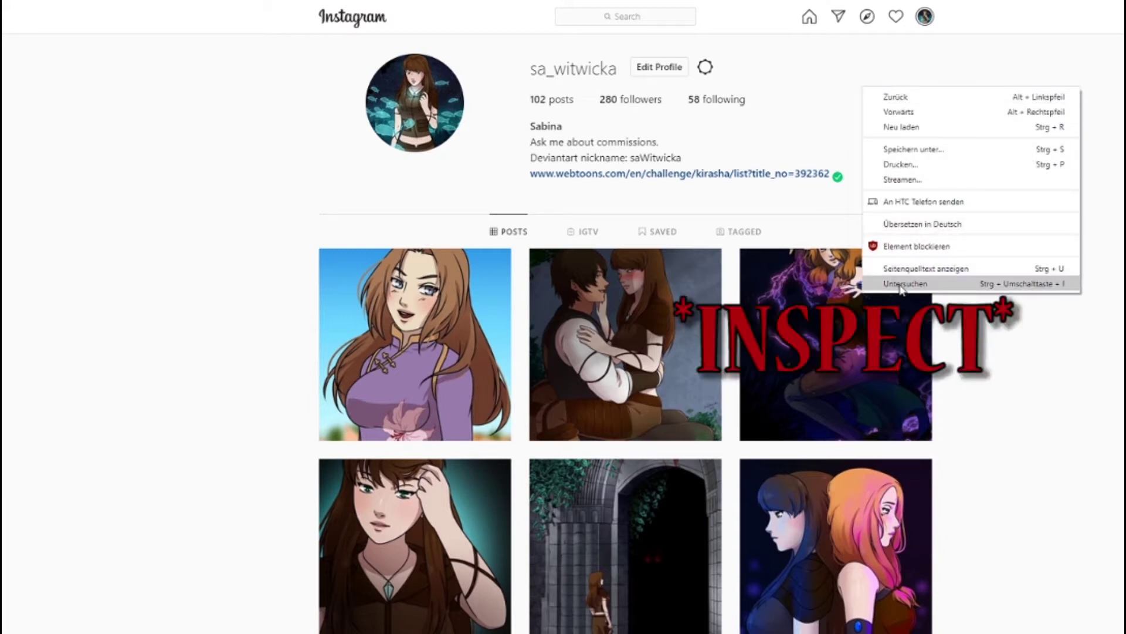
left_click(902, 284)
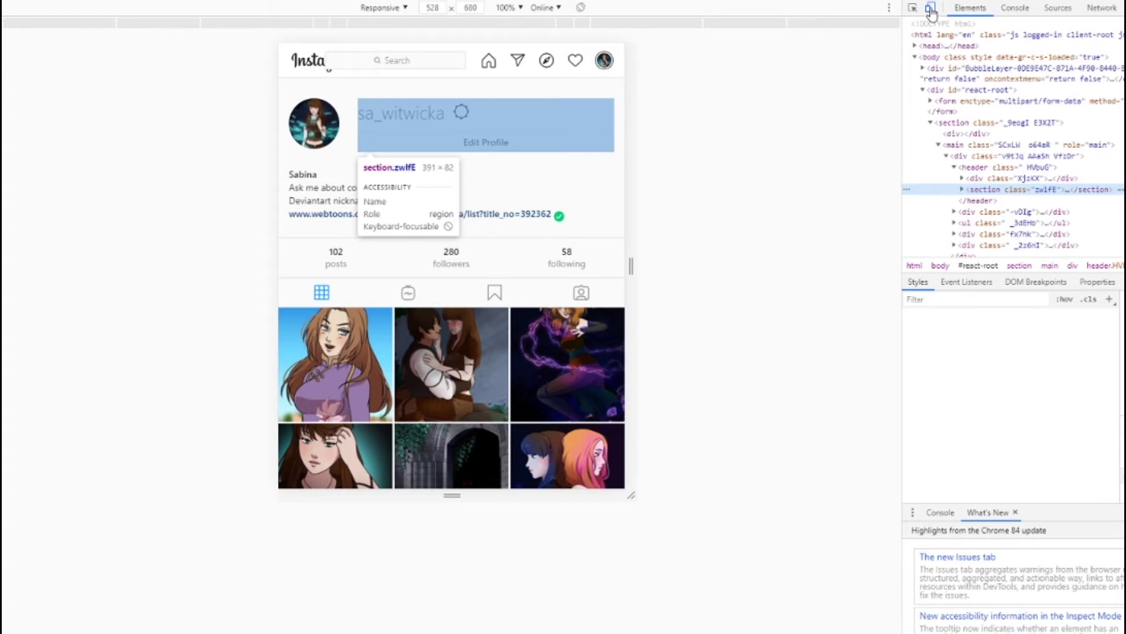
Step: Toggle the DevTools device toolbar off and back on to emulate a mobile viewport
left_click(931, 10)
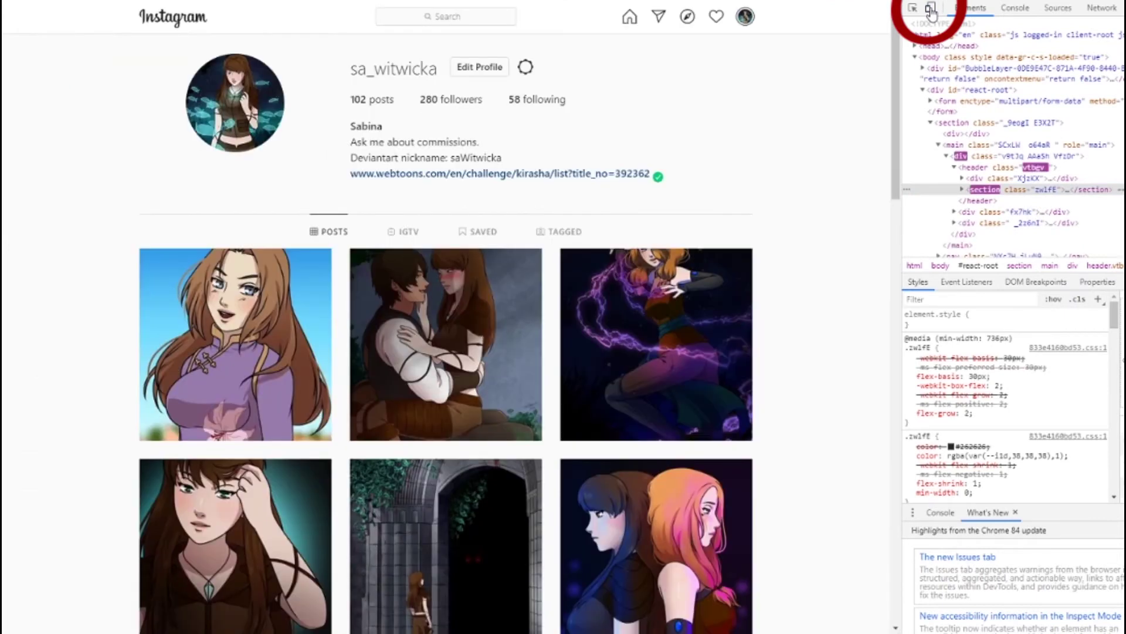
left_click(930, 10)
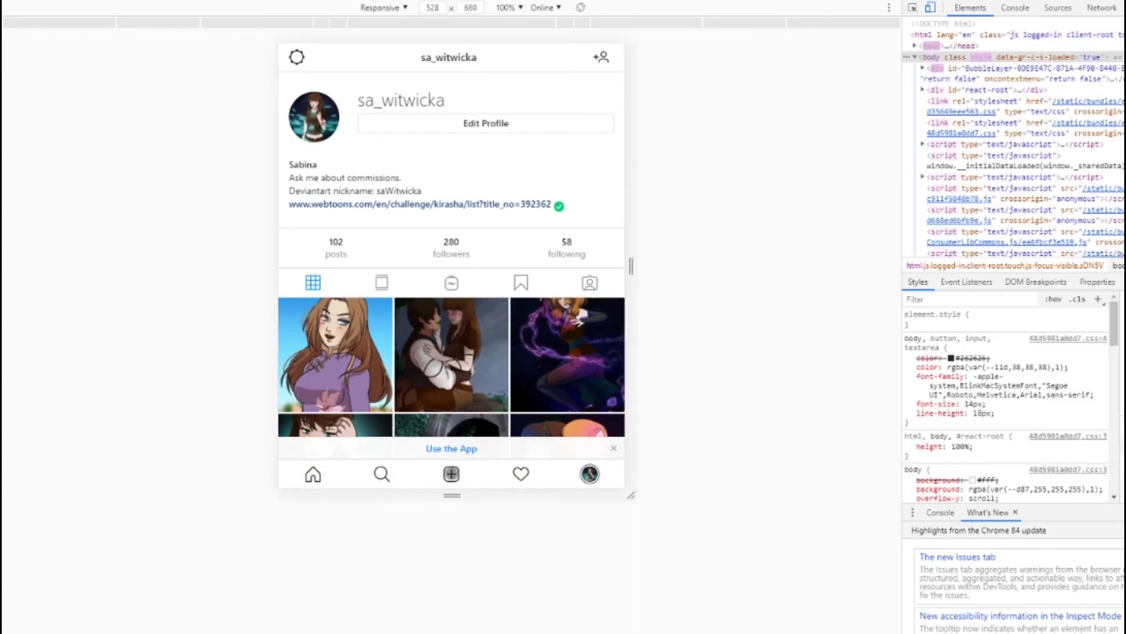
Step: Start a new photo post and pick for_instagram from the Desktop, showing Alle Dateien
left_click(451, 475)
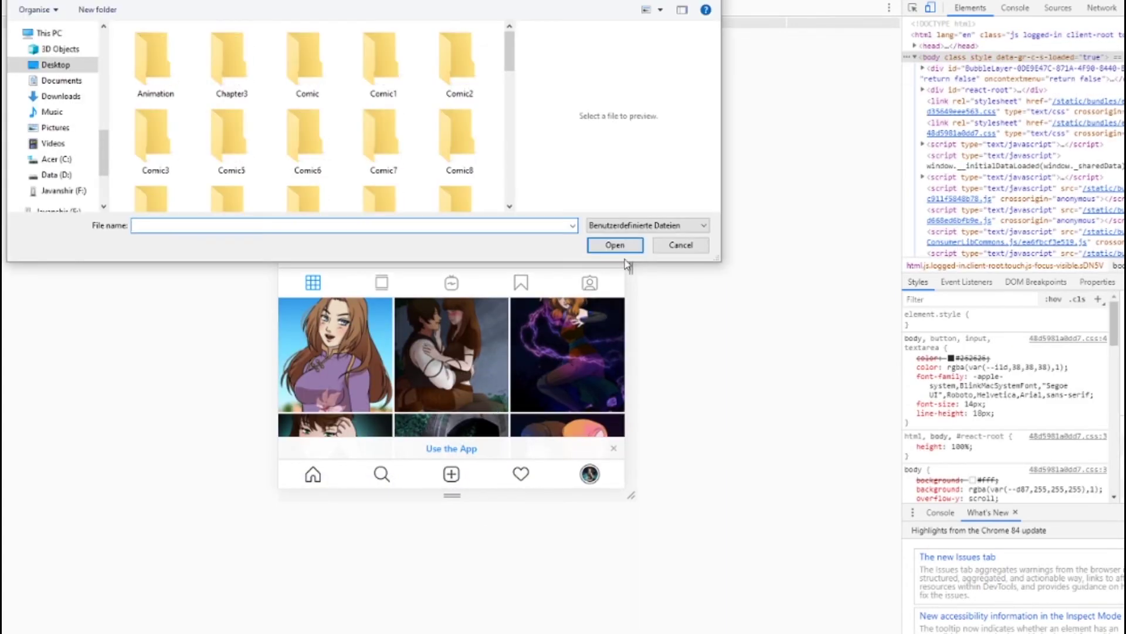
left_click(635, 225)
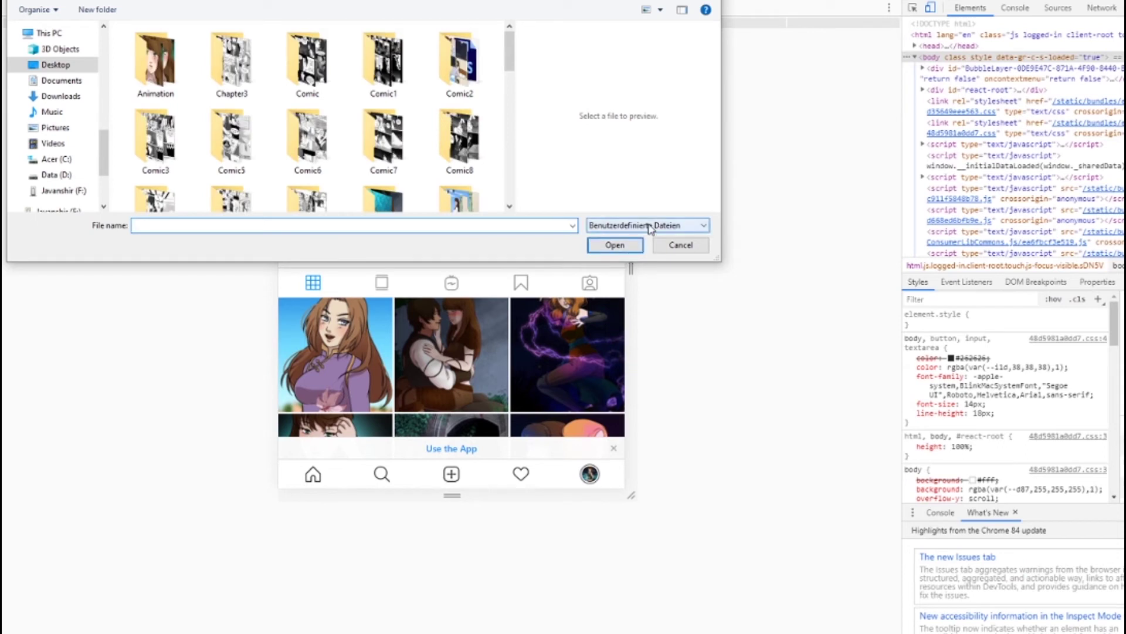
left_click(647, 250)
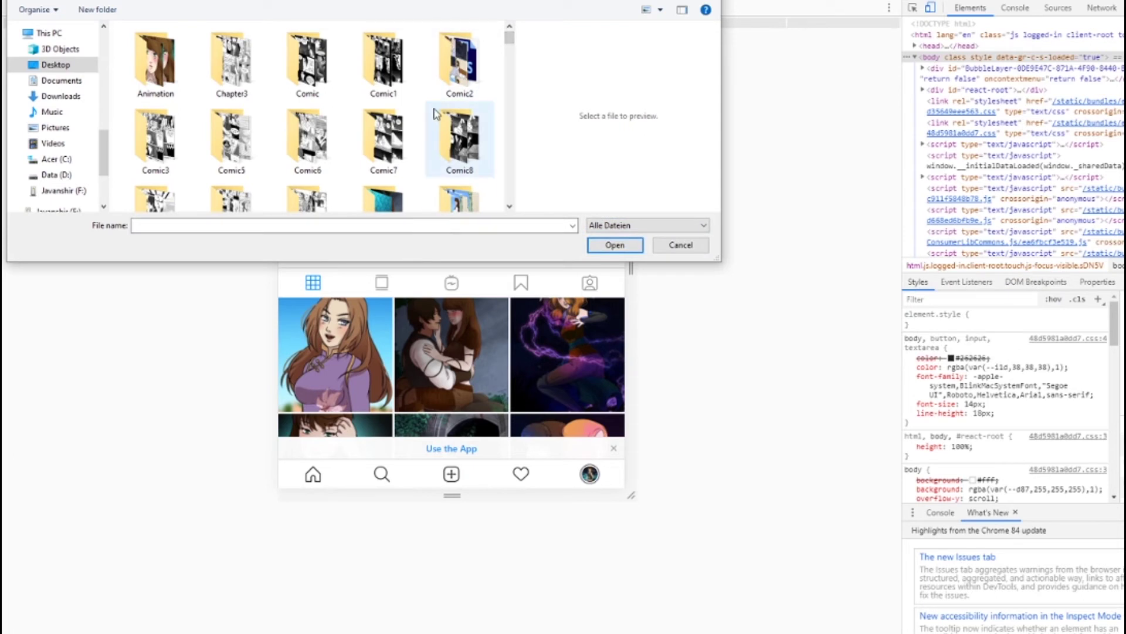
left_click_drag(509, 37, 518, 91)
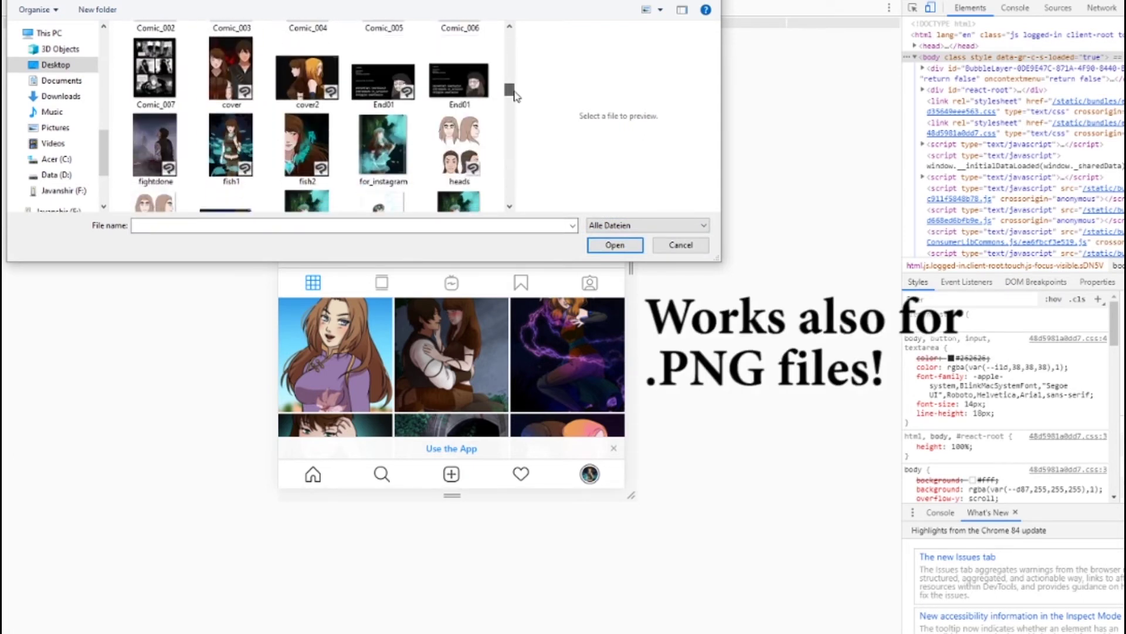
left_click(383, 154)
Step: Load the image, expand it to full uncropped portrait, and continue to the caption page
left_click(604, 246)
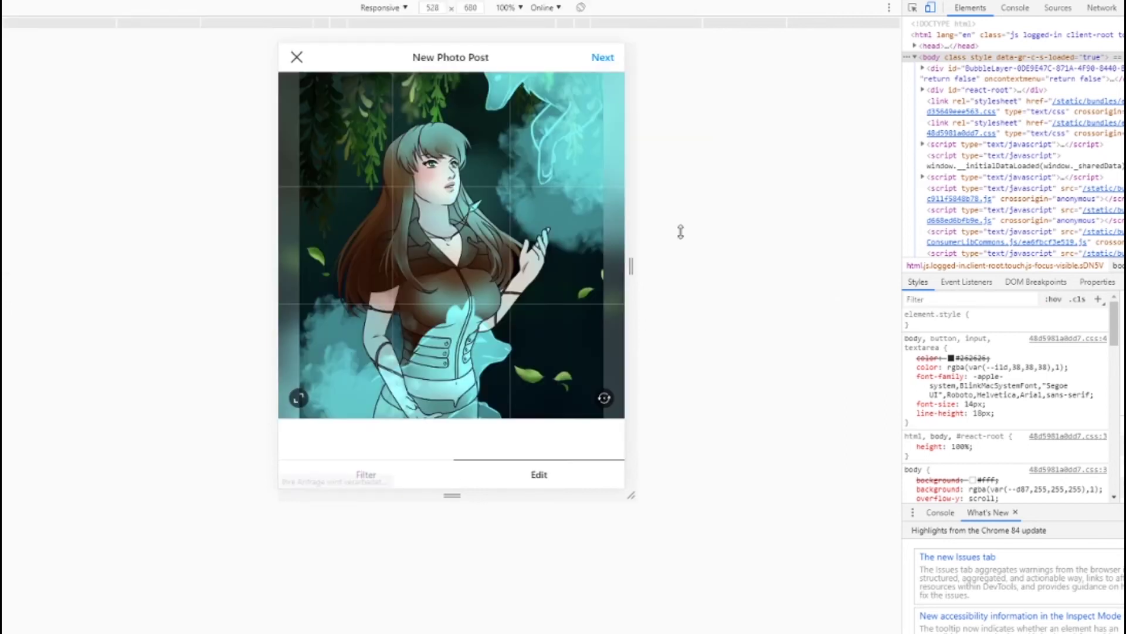
left_click(298, 398)
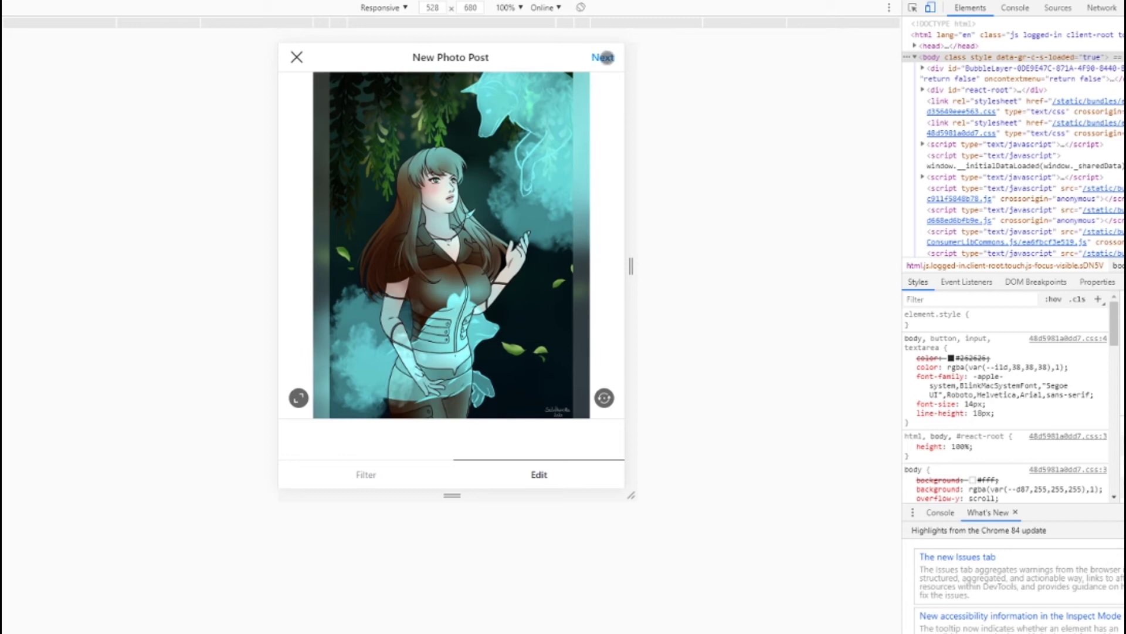
left_click(604, 58)
Step: Paste the caption 'fan art from my manga' with hashtags and share the post
left_click(424, 95)
type("fan art from my manga  #kirasha #webtooncanvas #fanartmanga")
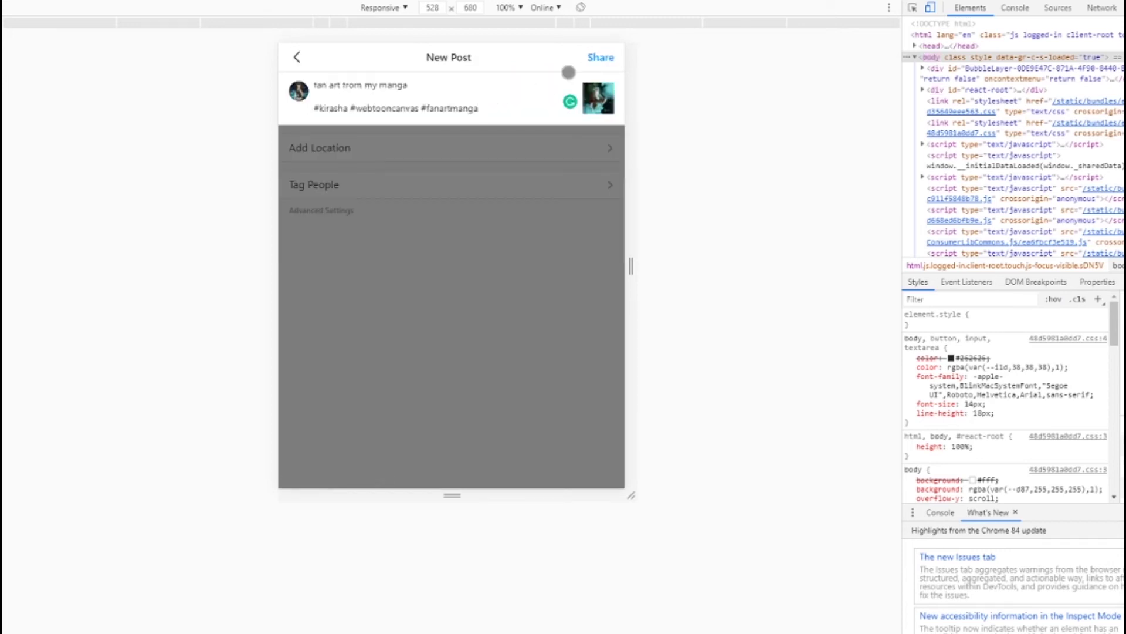
left_click(601, 57)
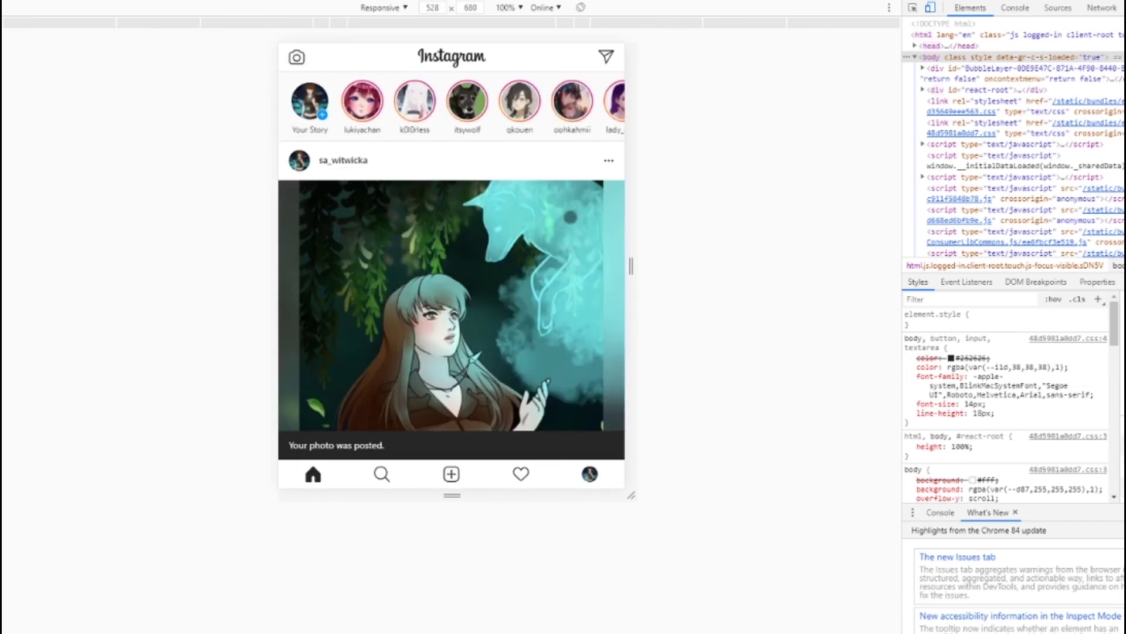
scroll(571, 217, "down", 2)
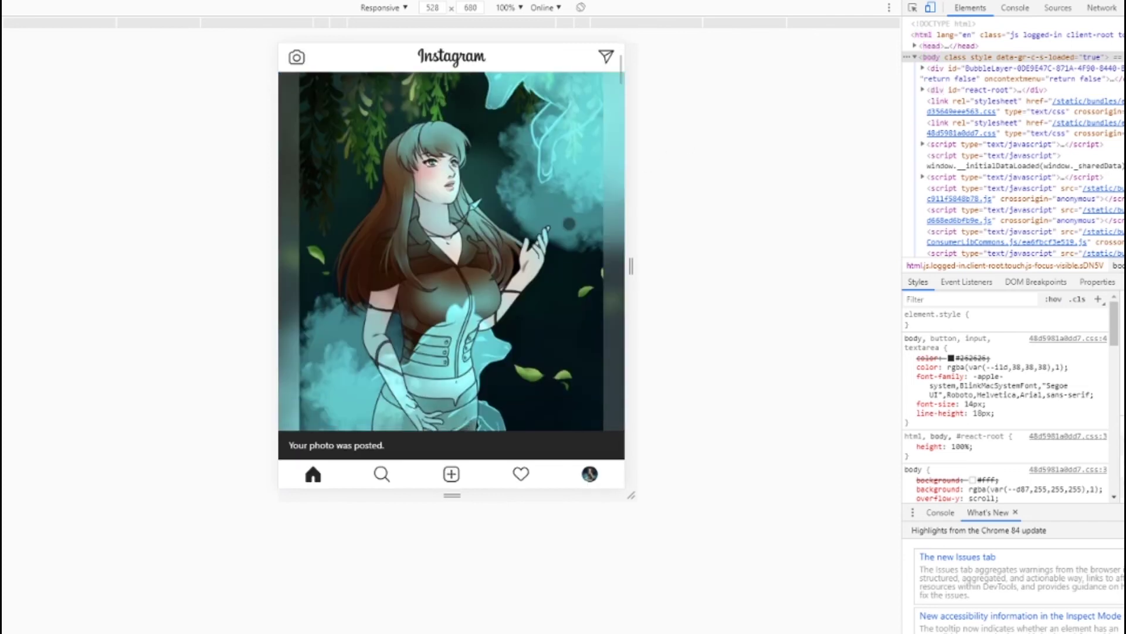
Step: Open the profile, showing 103 posts with the new artwork first in the grid
left_click(589, 473)
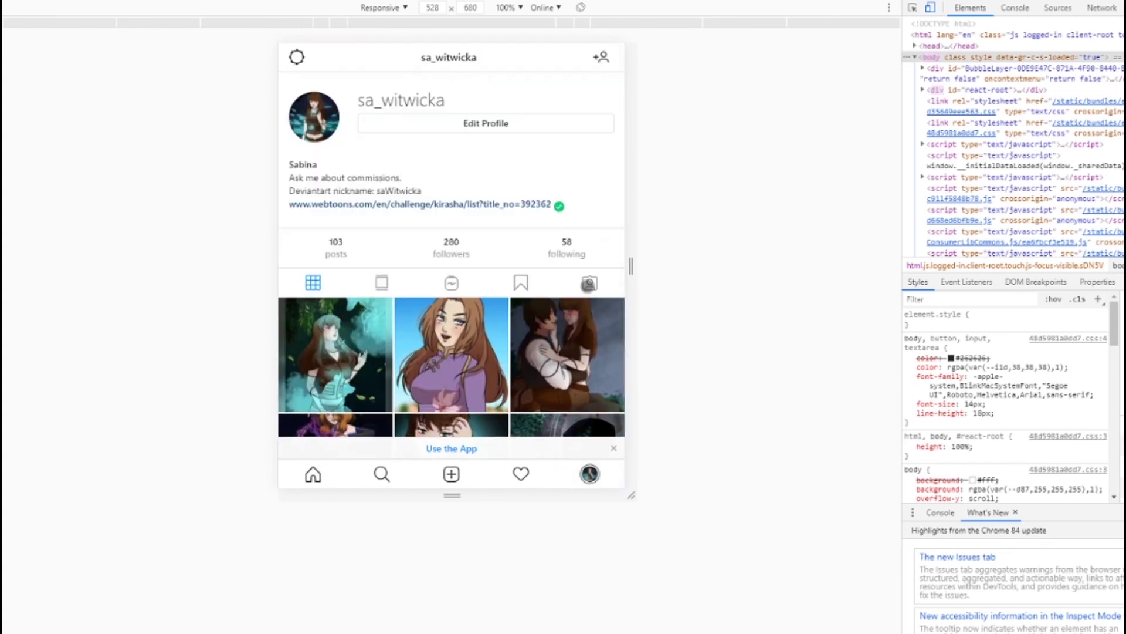
scroll(588, 286, "down", 2)
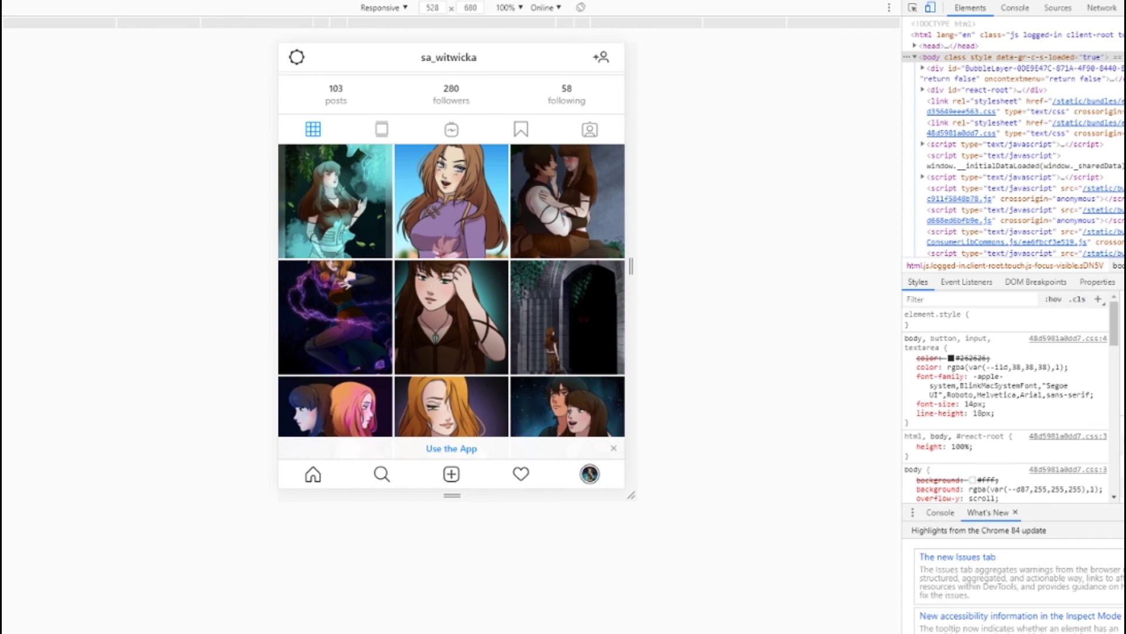